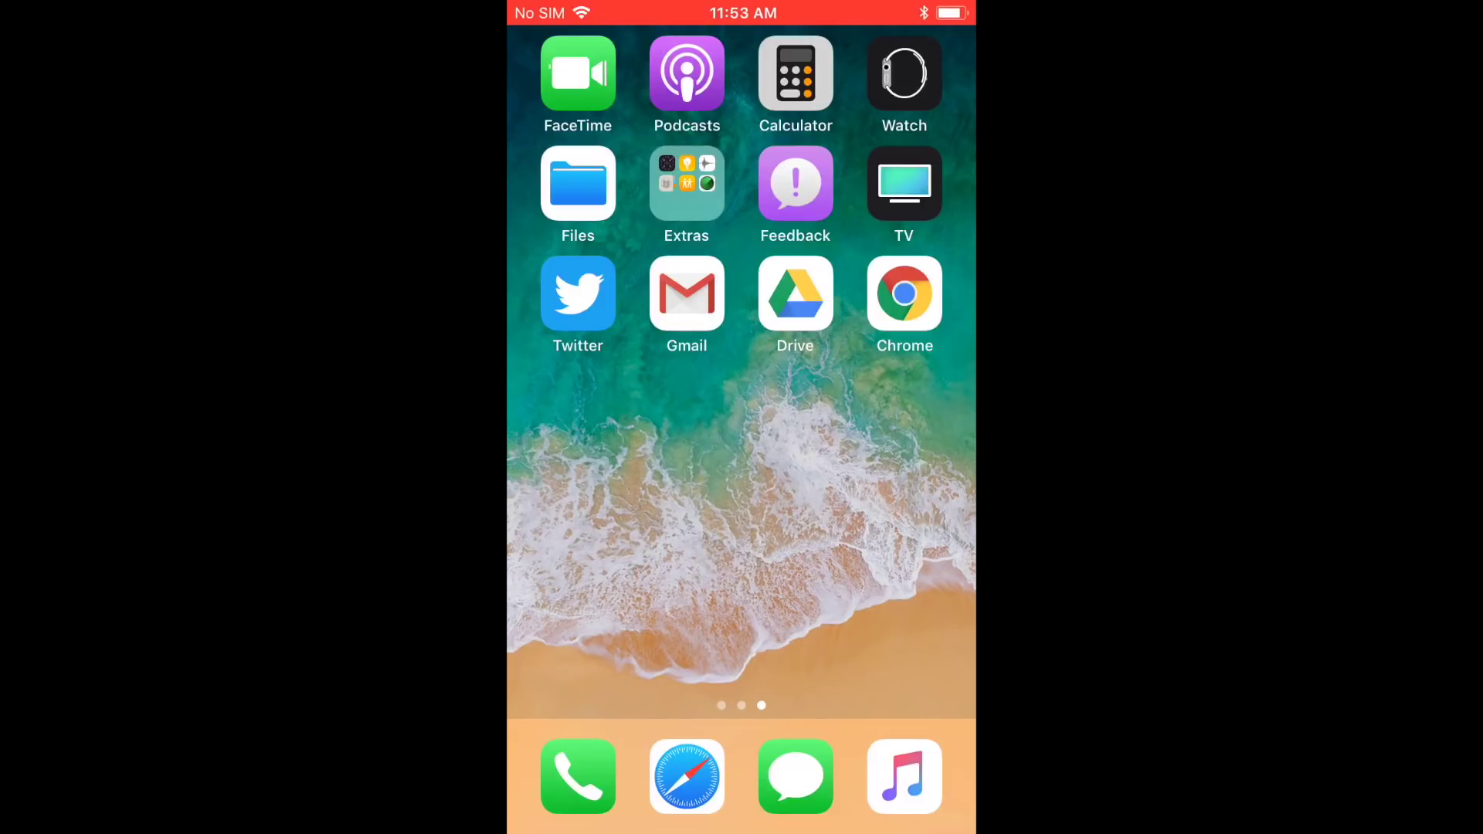
# Step: Launch Chrome on the iPhone, go into Settings, and toggle password saving off
pyautogui.click(904, 294)
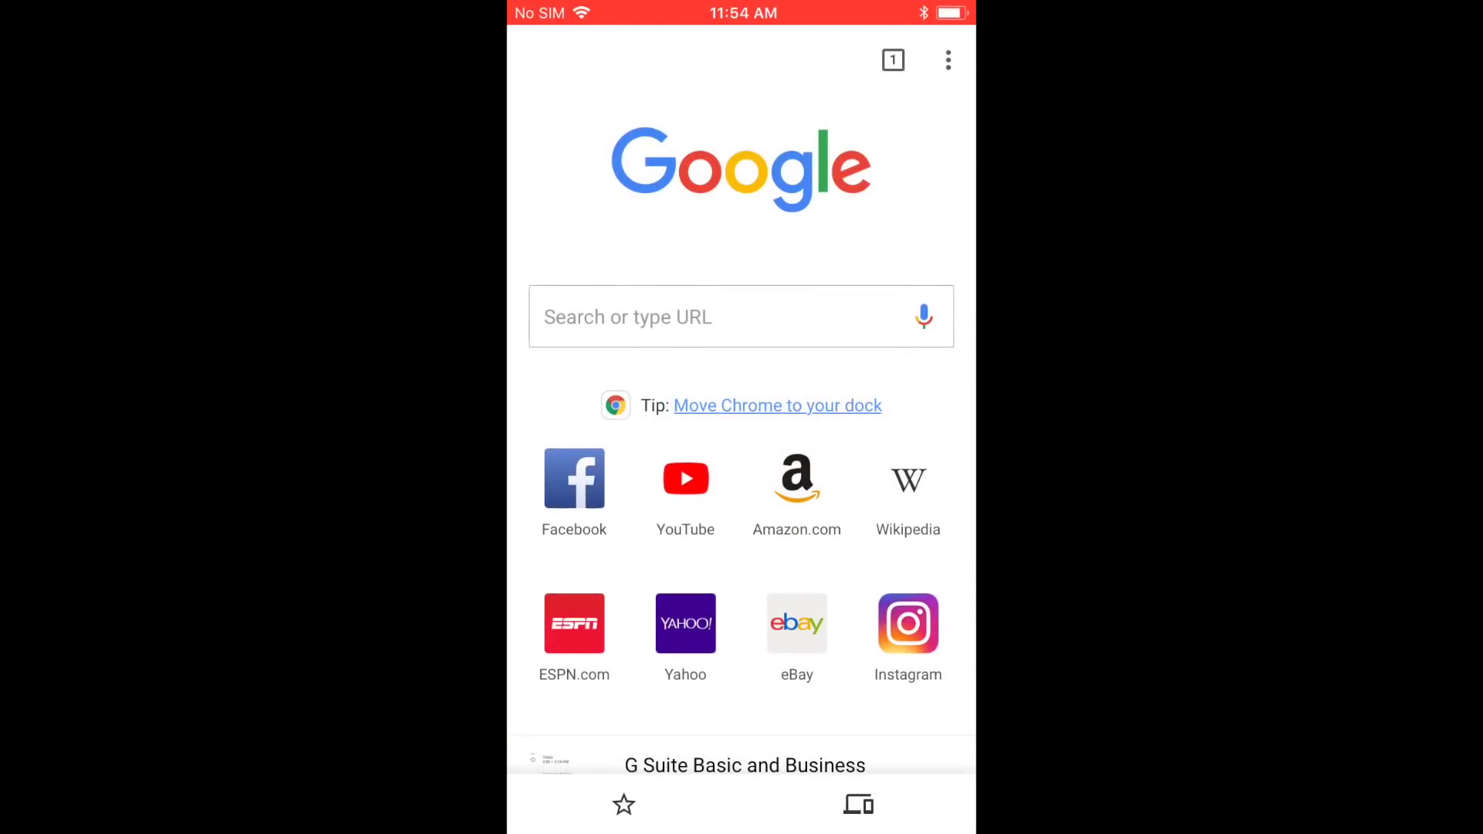
pyautogui.click(949, 59)
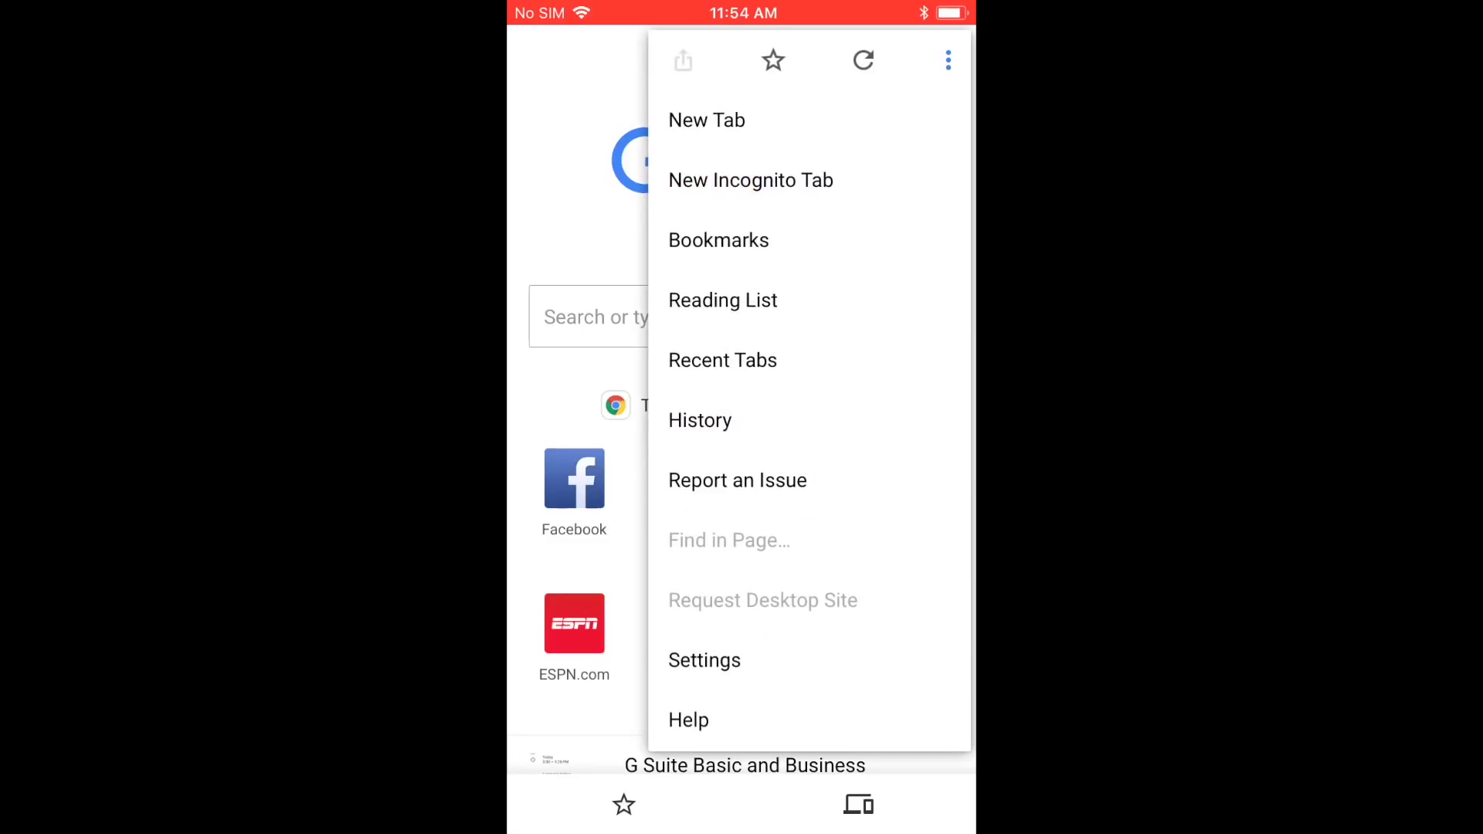
pyautogui.click(705, 660)
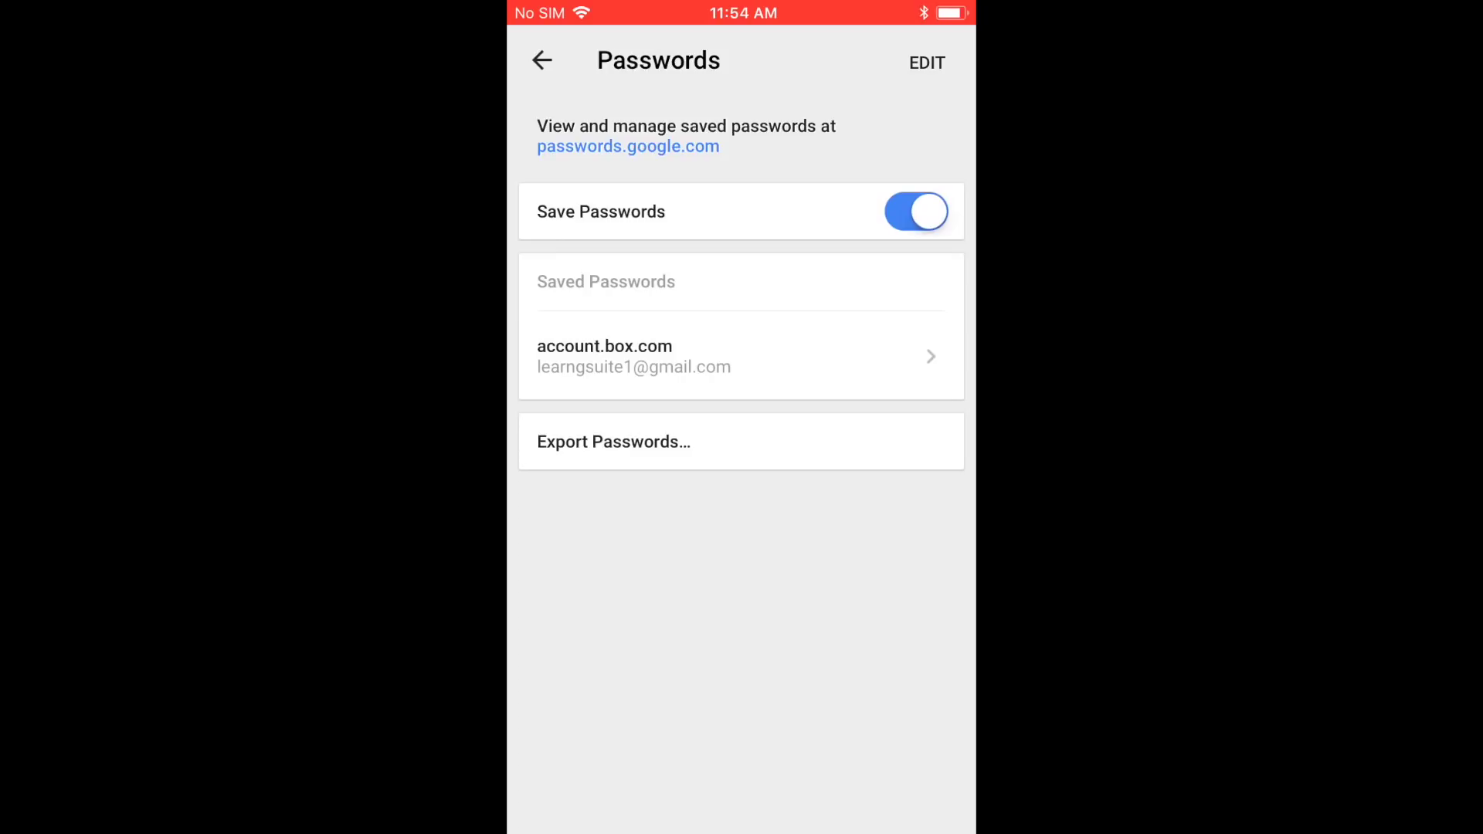
pyautogui.click(915, 211)
# Step: Turn password saving back on, then start and confirm Export Passwords
pyautogui.click(916, 211)
pyautogui.click(615, 441)
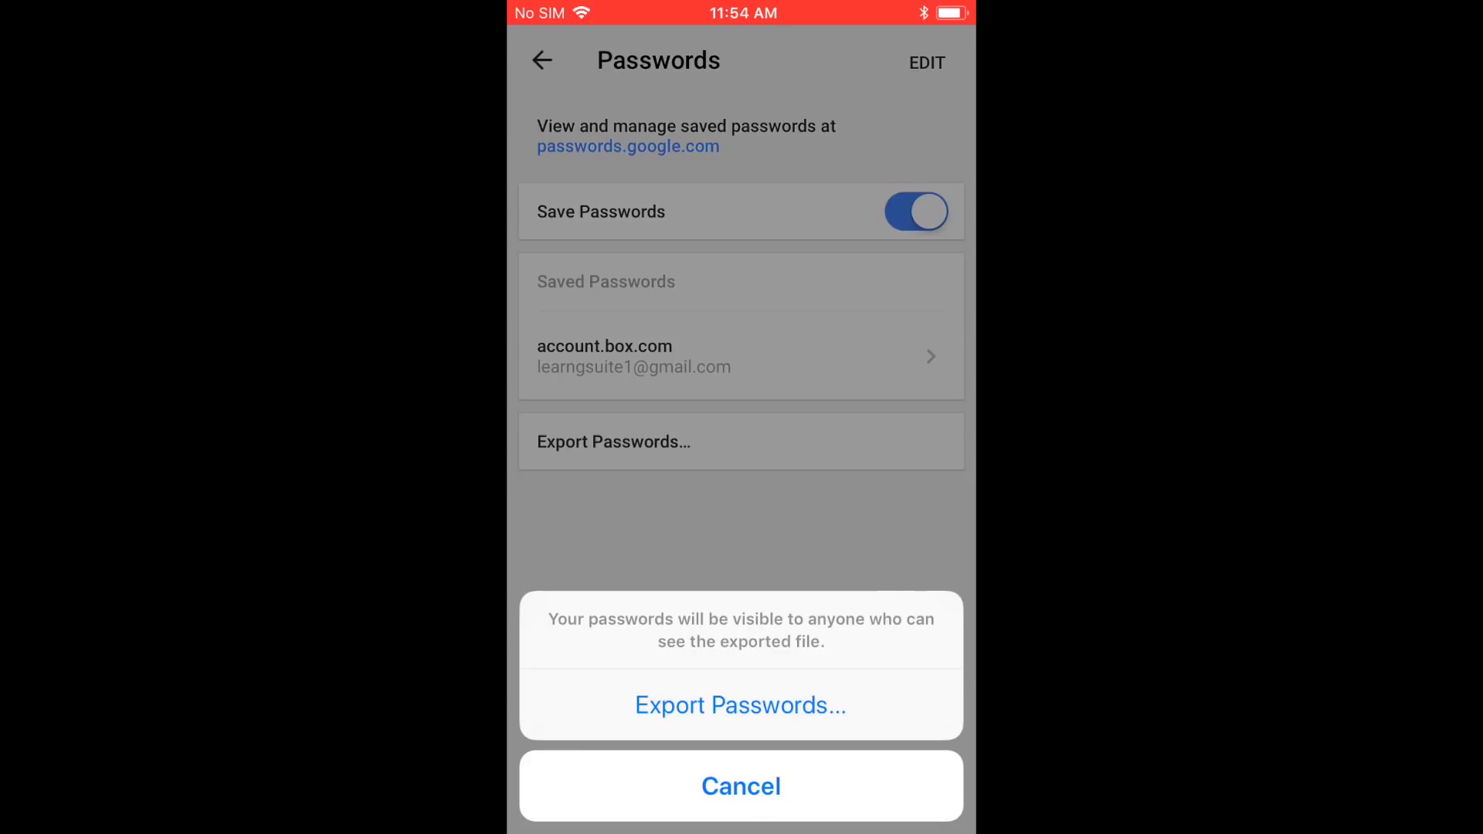
pyautogui.click(741, 706)
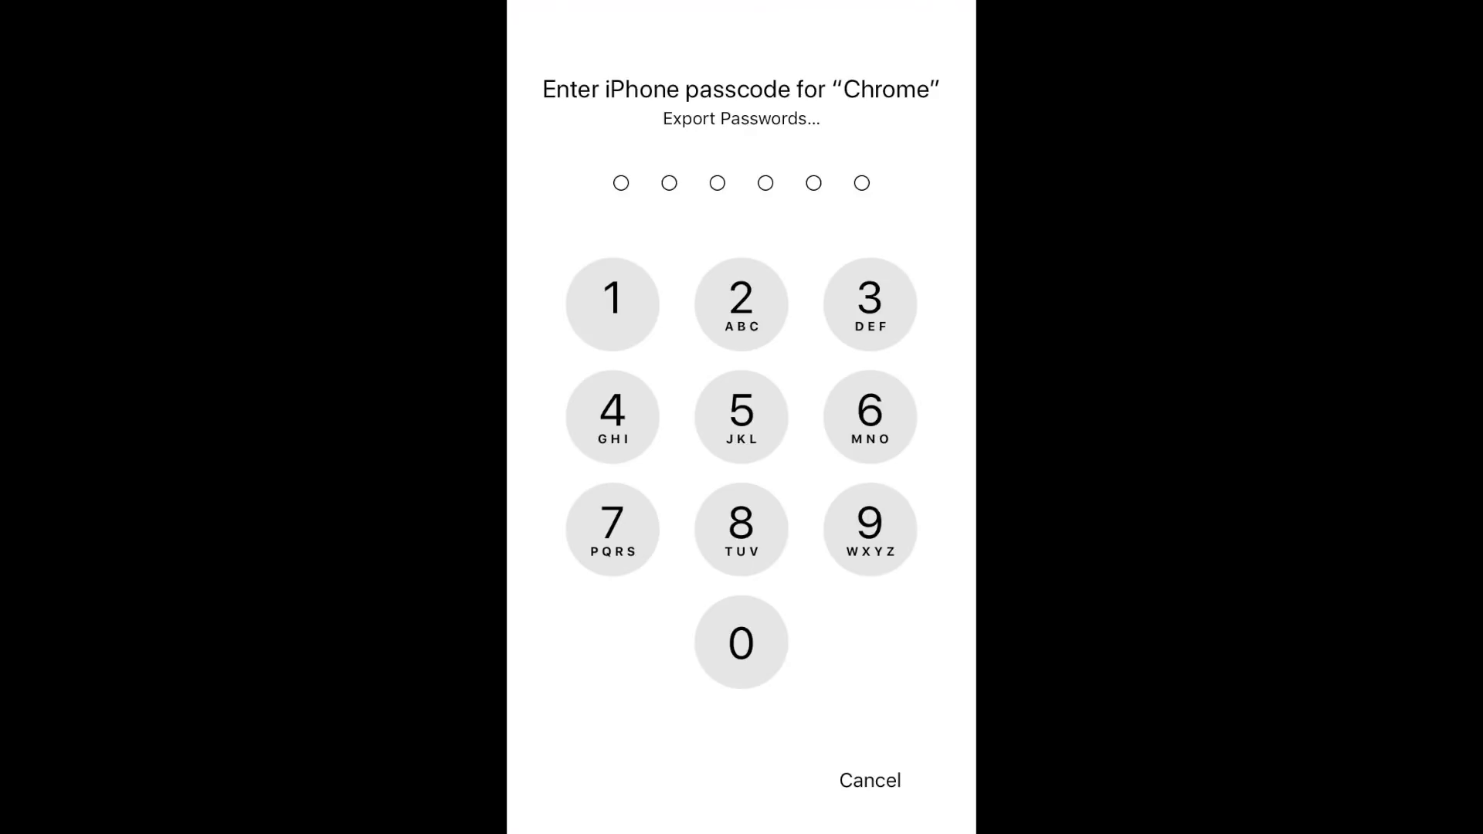
# Step: Enter the six-digit iPhone passcode to authorise the export and bring up the share sheet
pyautogui.click(612, 304)
pyautogui.click(613, 416)
pyautogui.click(612, 529)
pyautogui.click(740, 304)
pyautogui.click(741, 417)
pyautogui.click(741, 529)
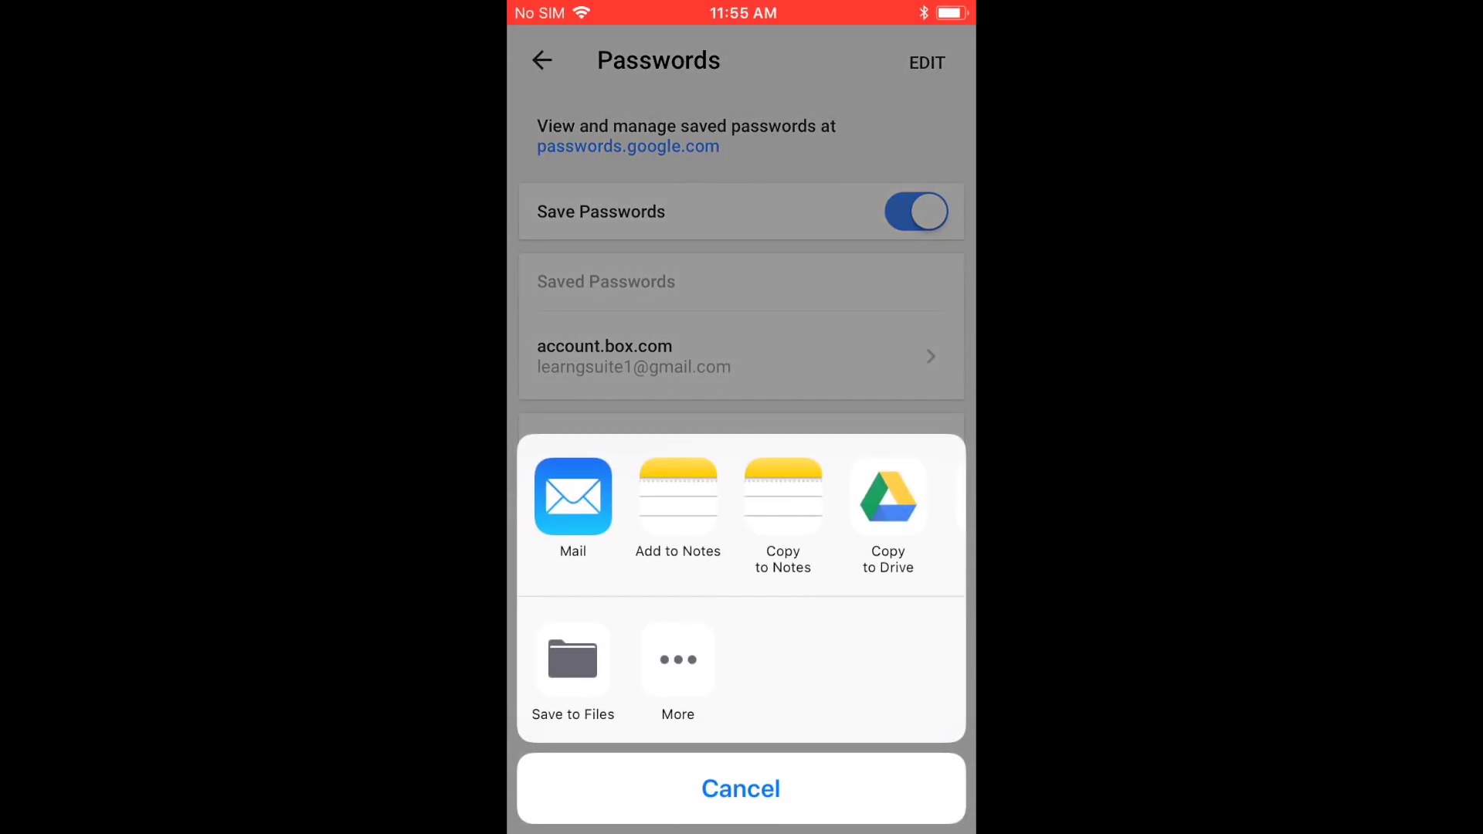
pyautogui.hscroll(3, 740, 510)
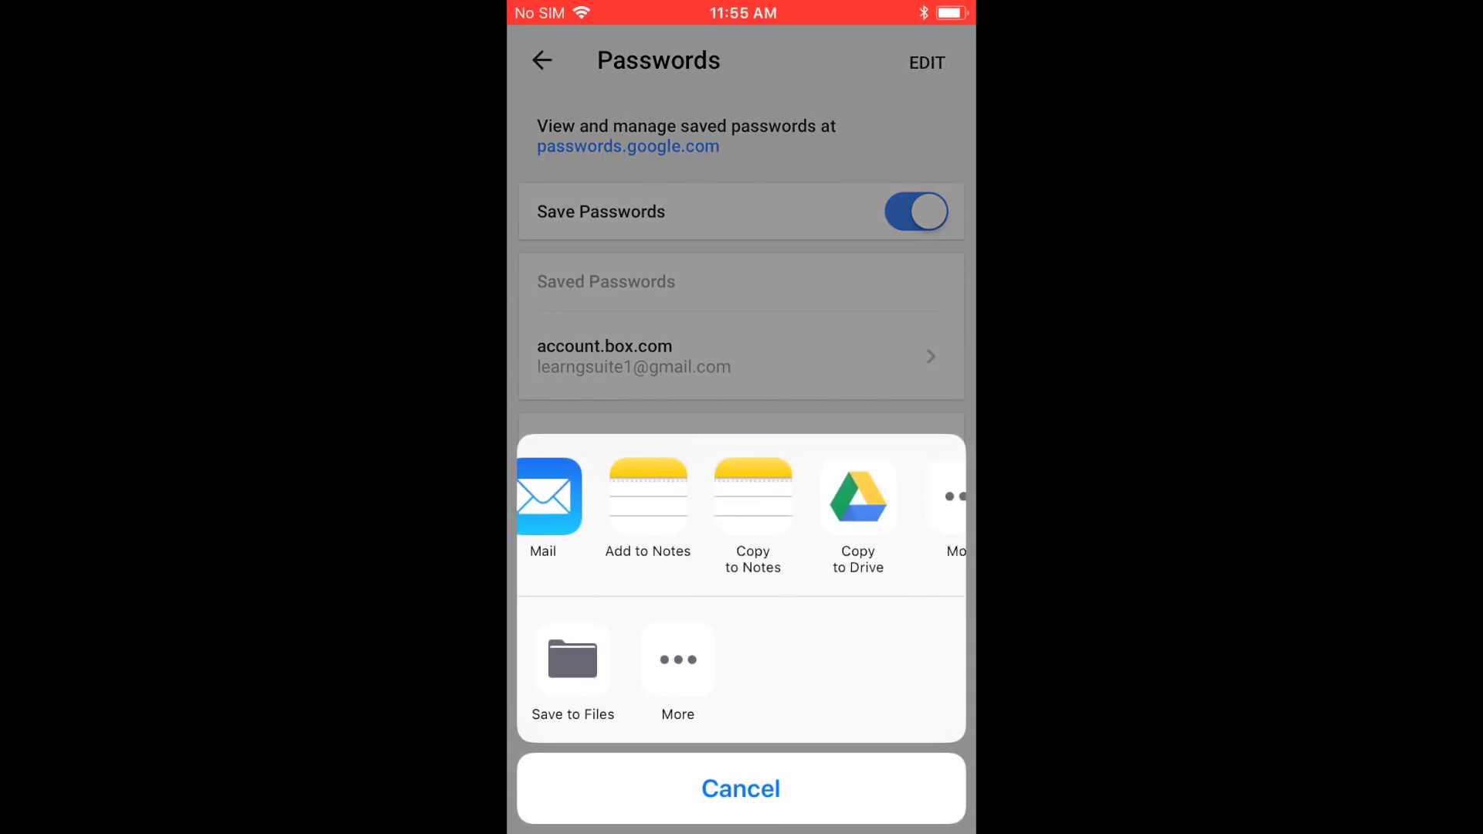
pyautogui.hscroll(-3, 741, 510)
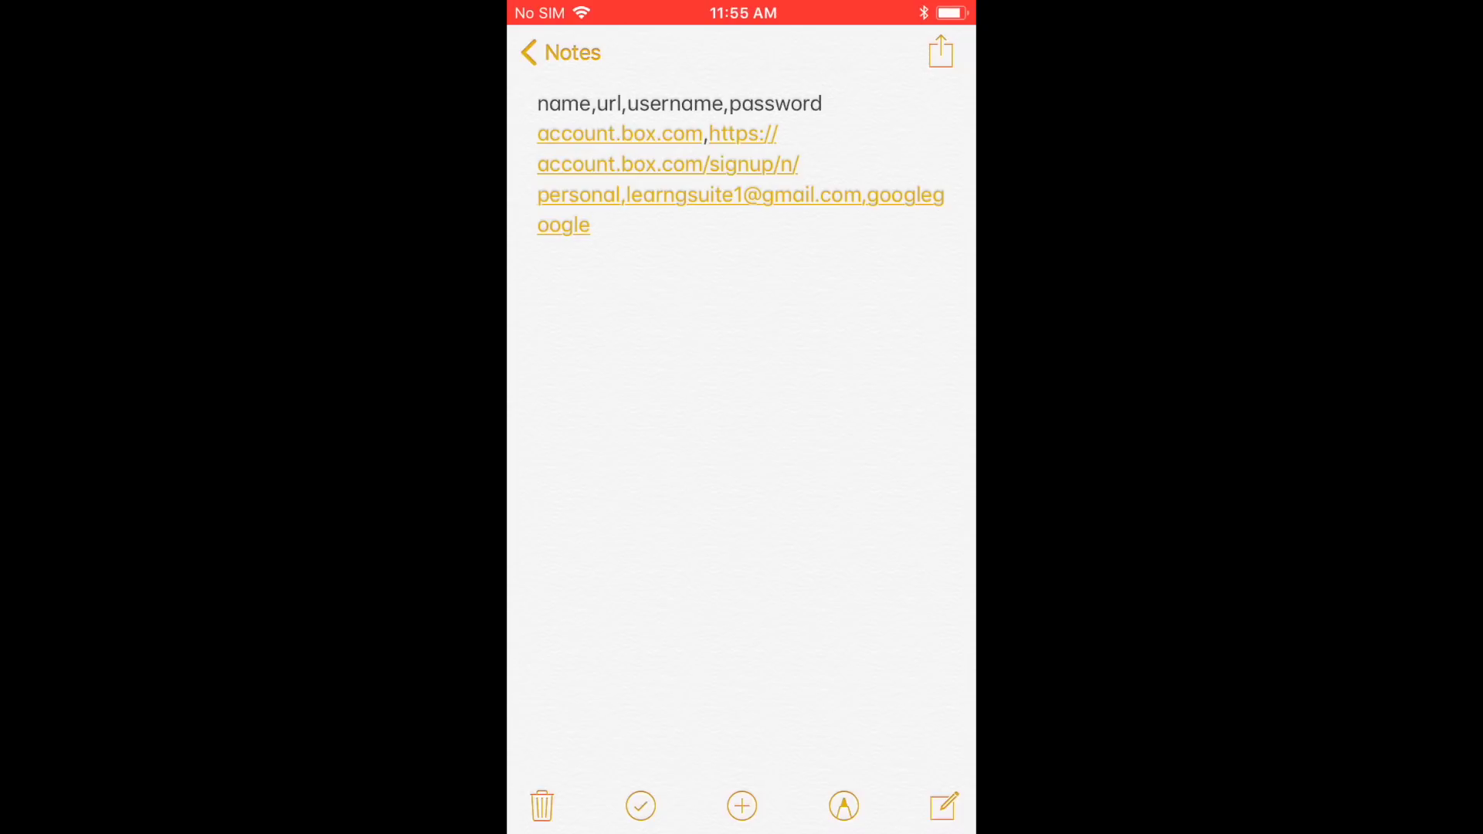
# Step: Choose Lock Note from the passwords note's share menu to set a lock password
pyautogui.click(940, 51)
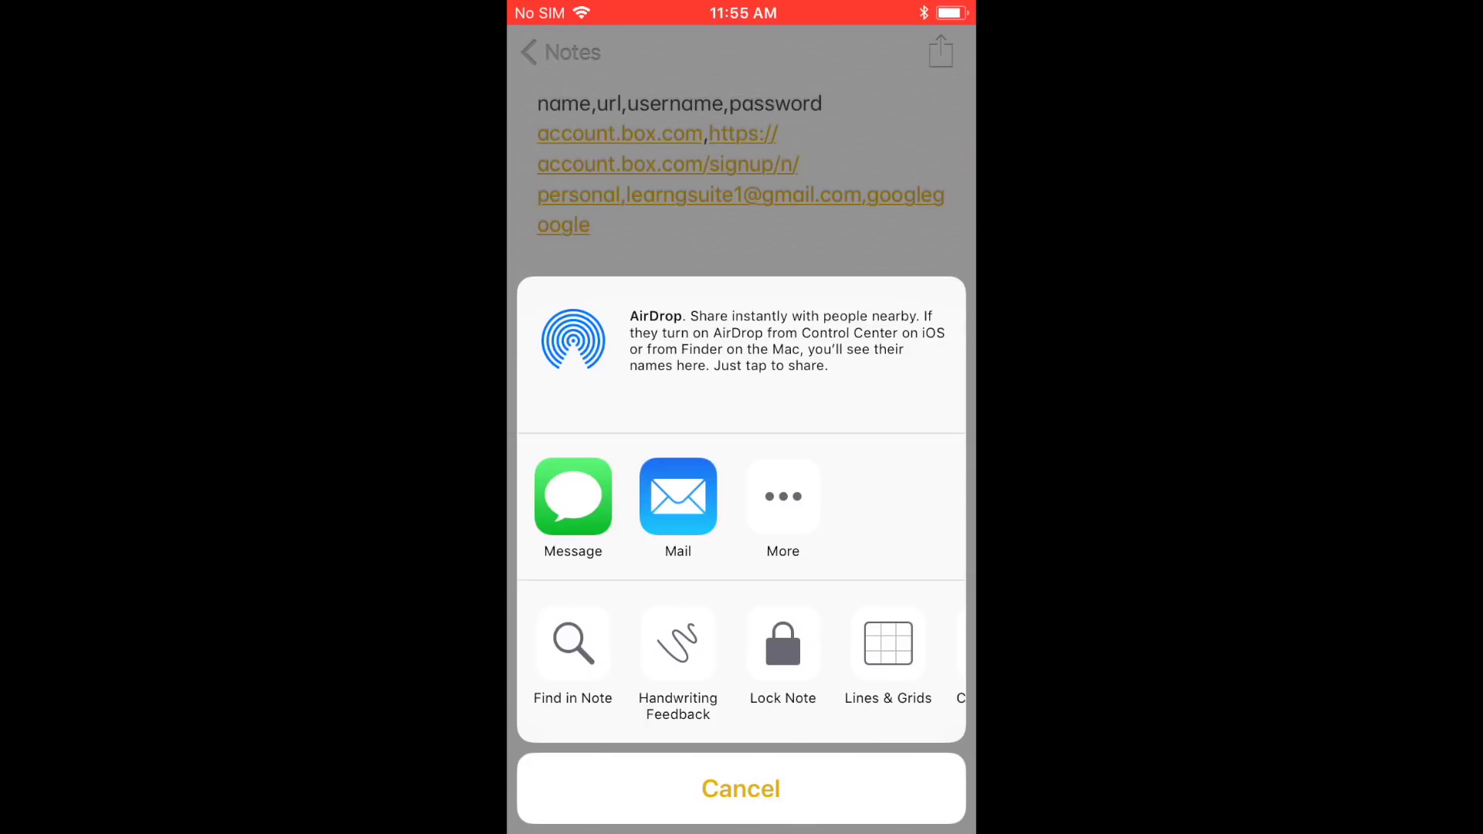
pyautogui.click(782, 647)
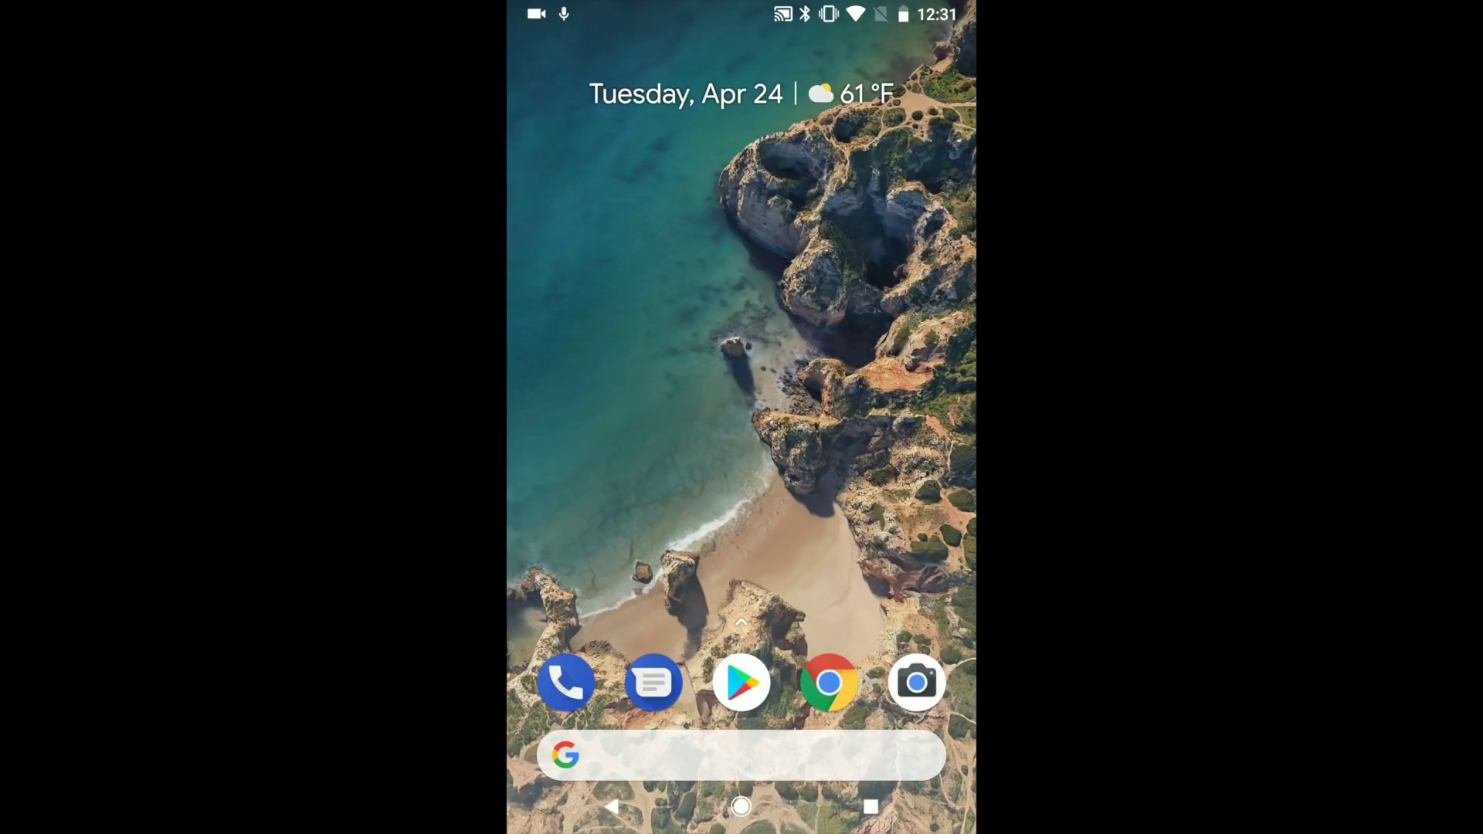
# Step: Launch Chrome on Android, enter Settings, view the signed-in account's details, and return
pyautogui.click(829, 684)
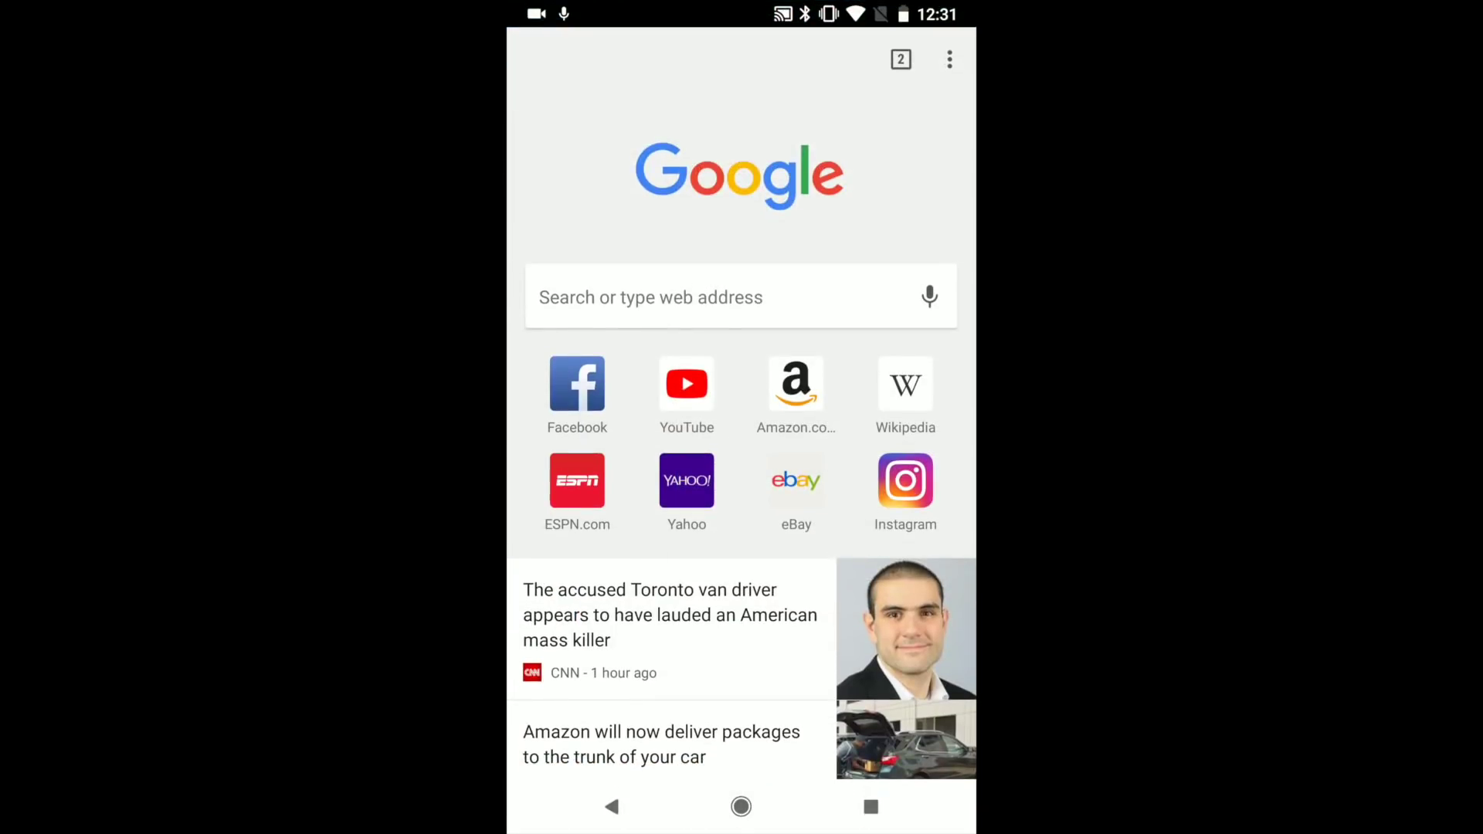
pyautogui.click(949, 60)
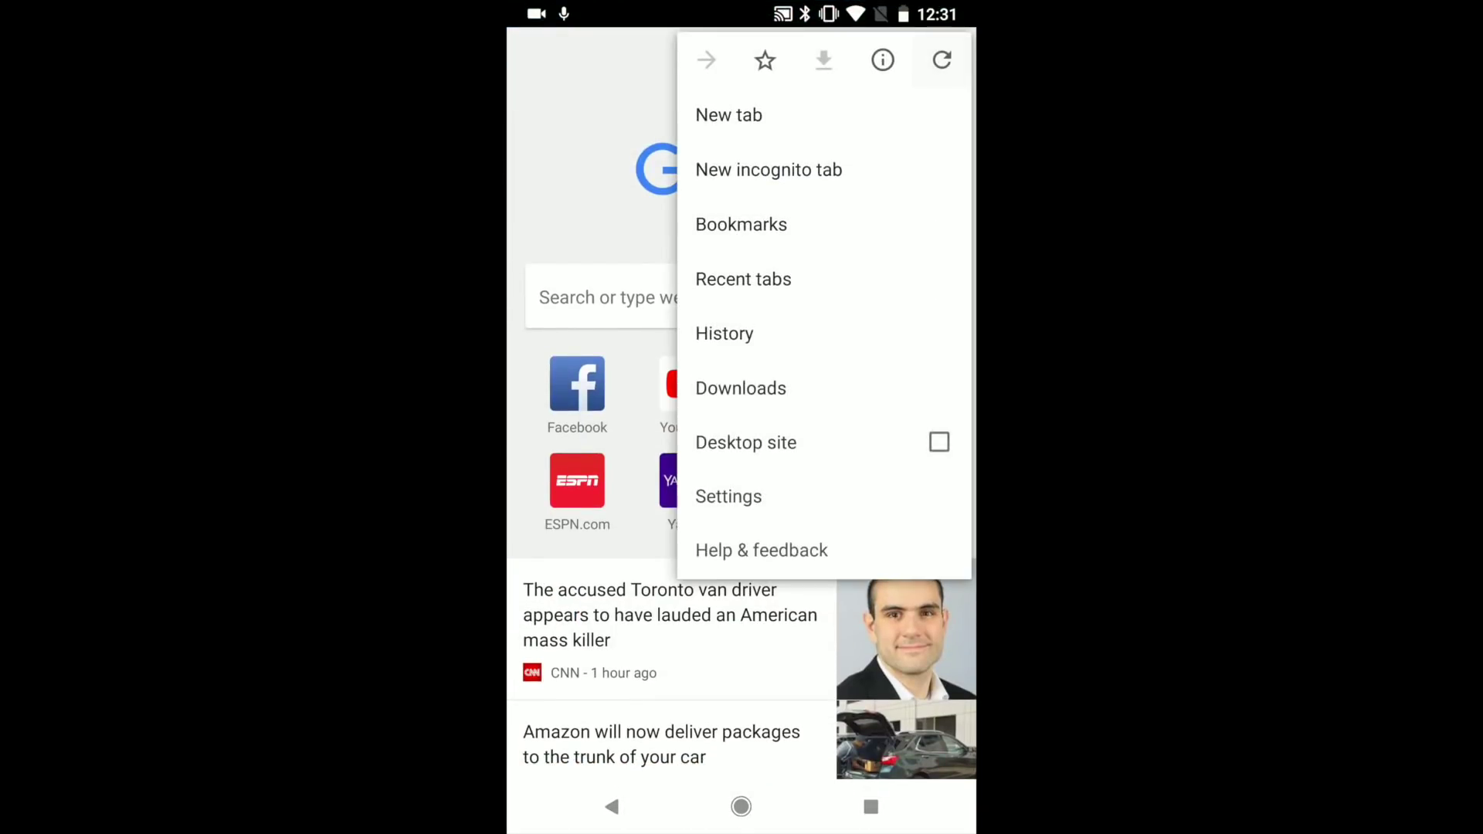
pyautogui.click(729, 498)
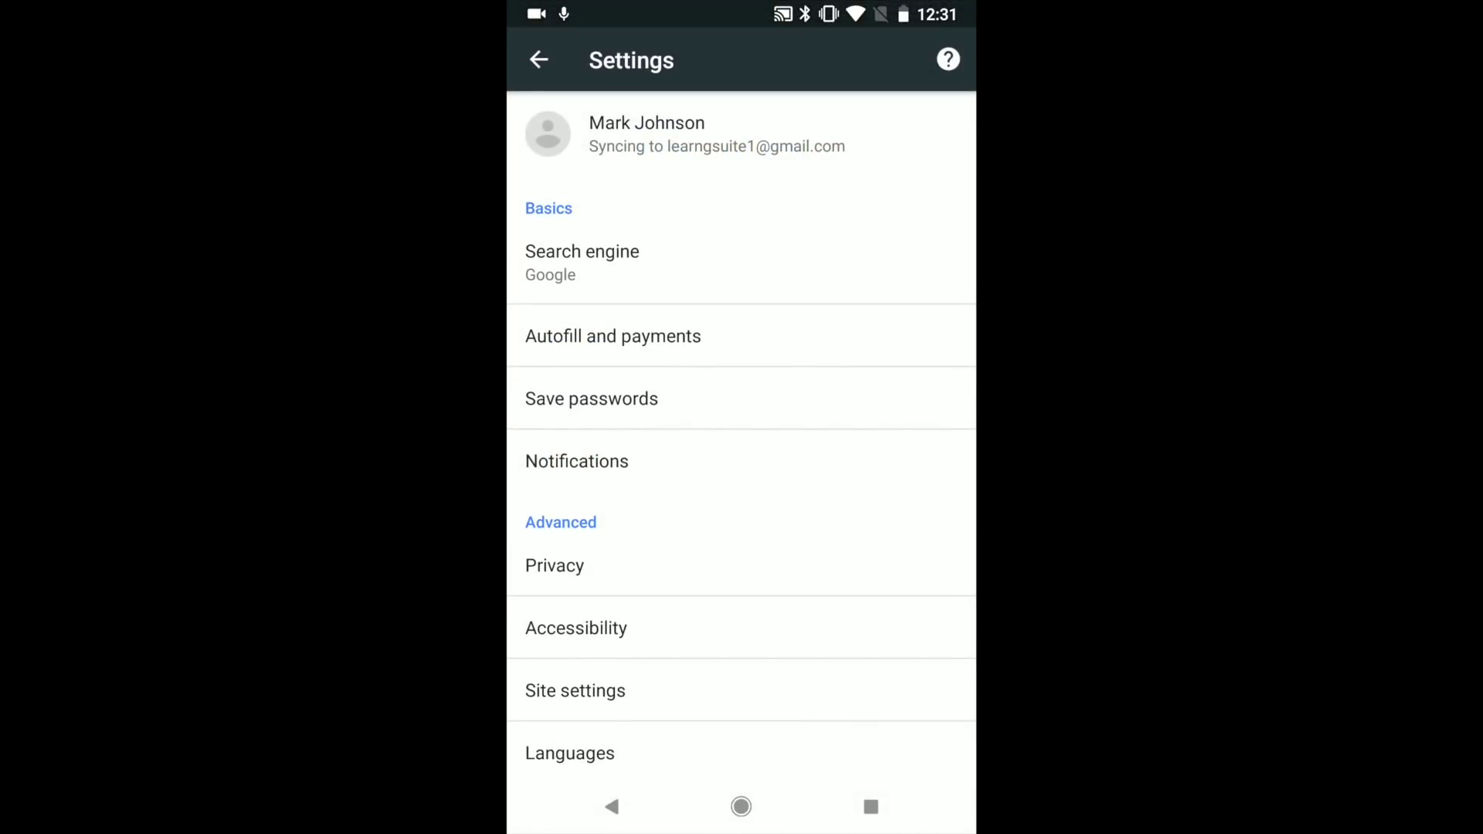
pyautogui.click(647, 133)
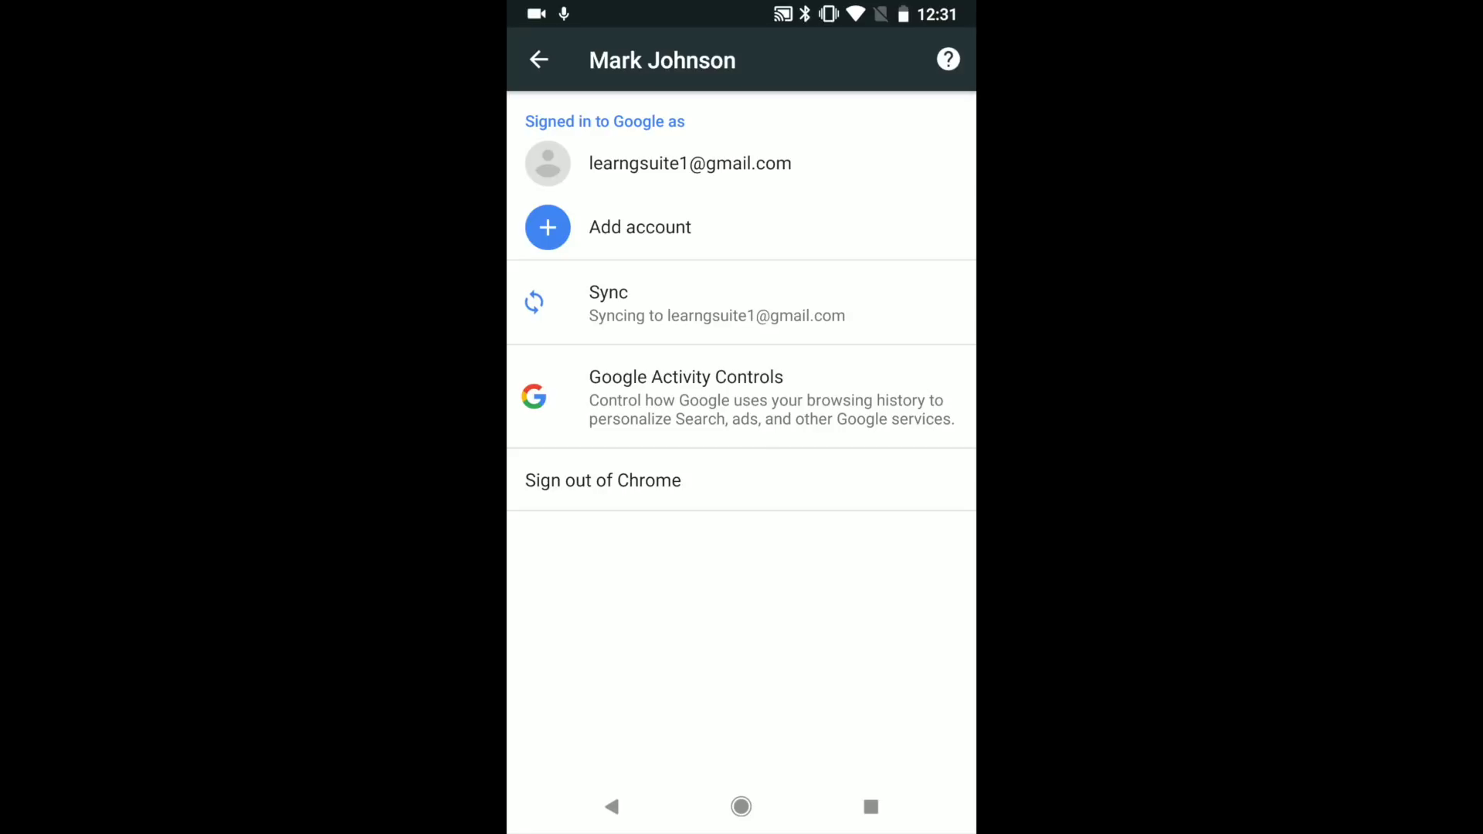
pyautogui.press('Escape')
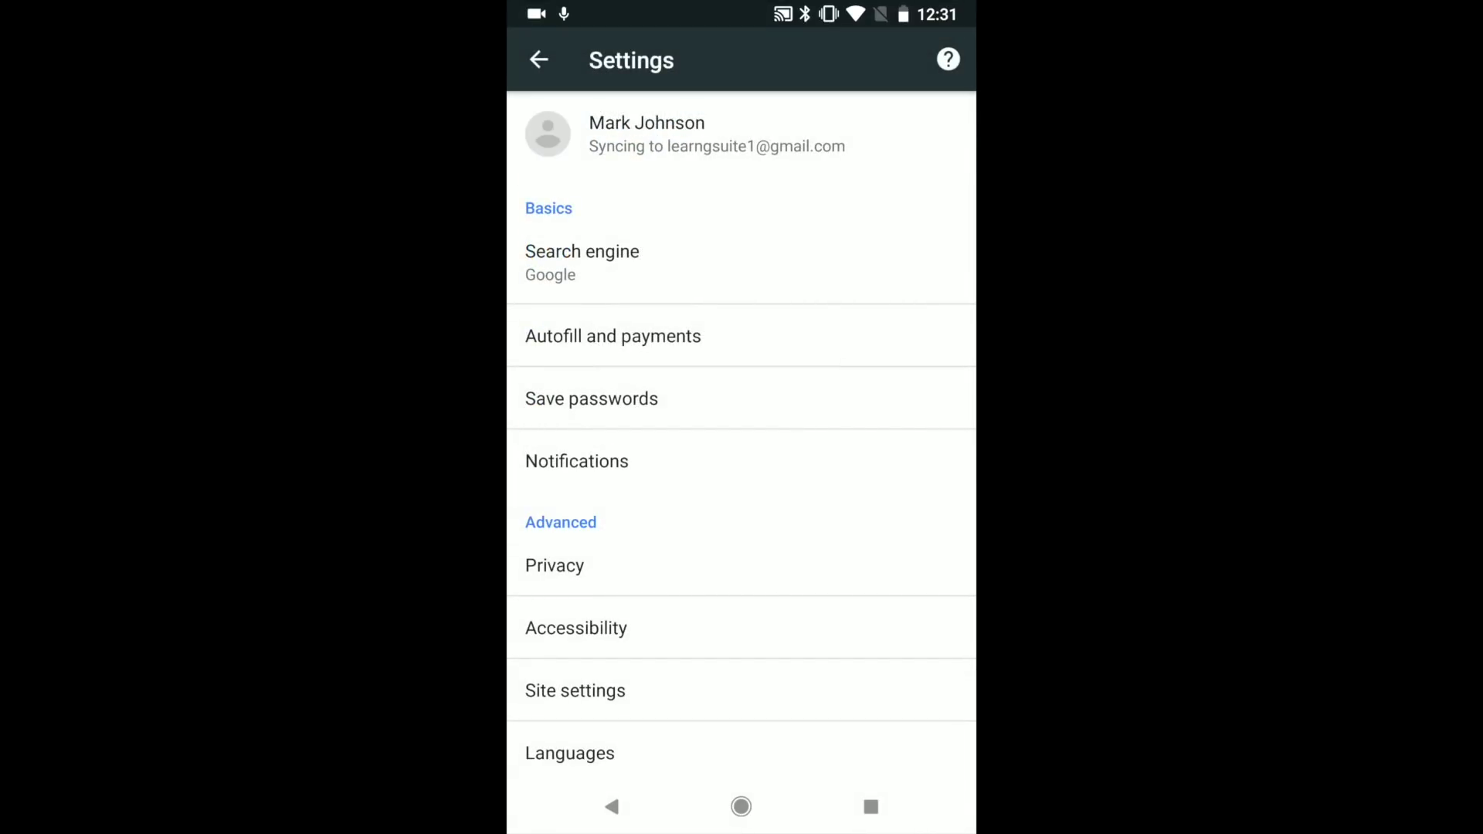
# Step: Open Save passwords, bring up Export passwords… from the menu, and cancel the warning
pyautogui.click(707, 402)
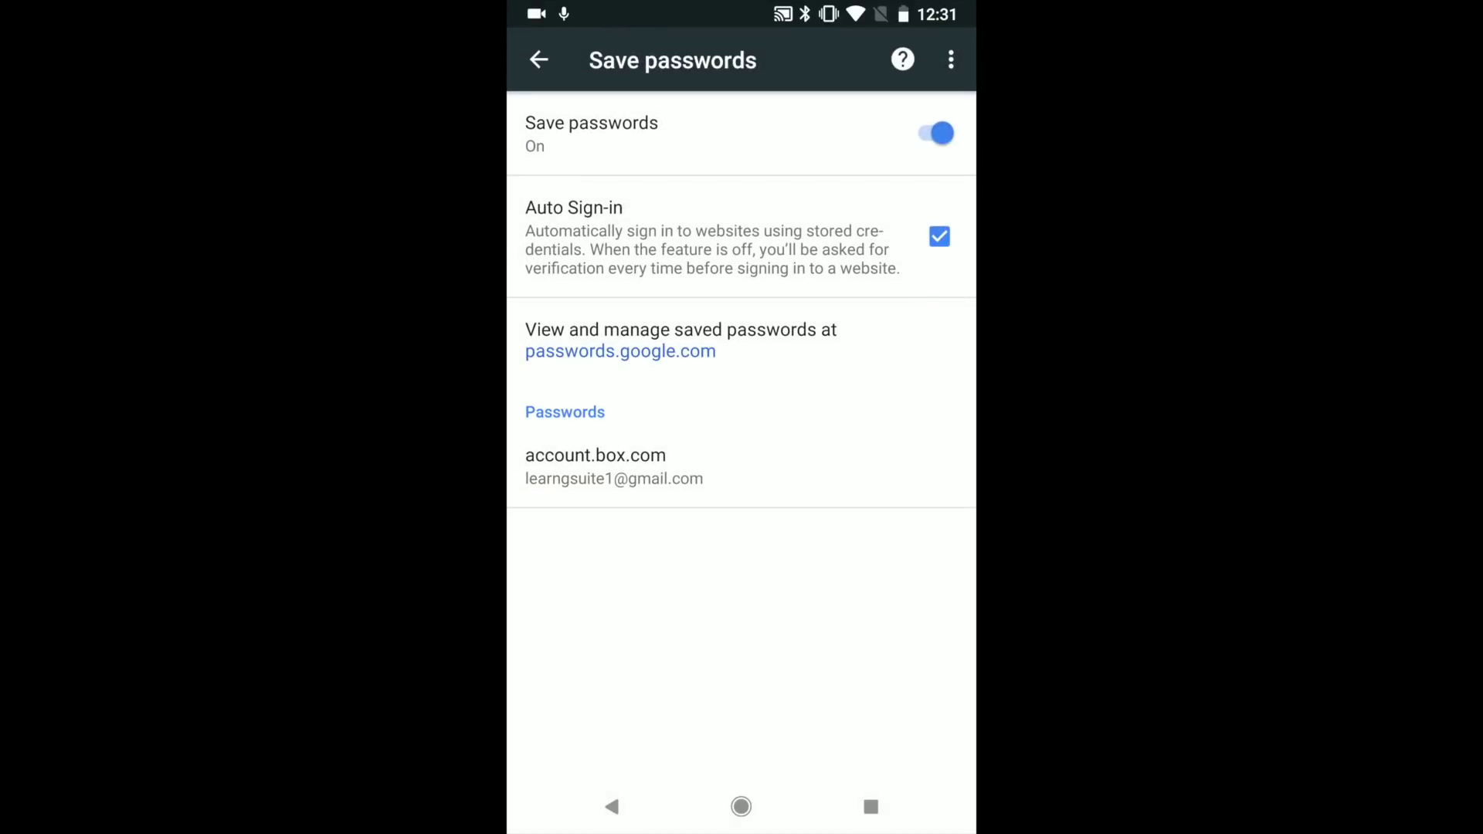
pyautogui.click(951, 59)
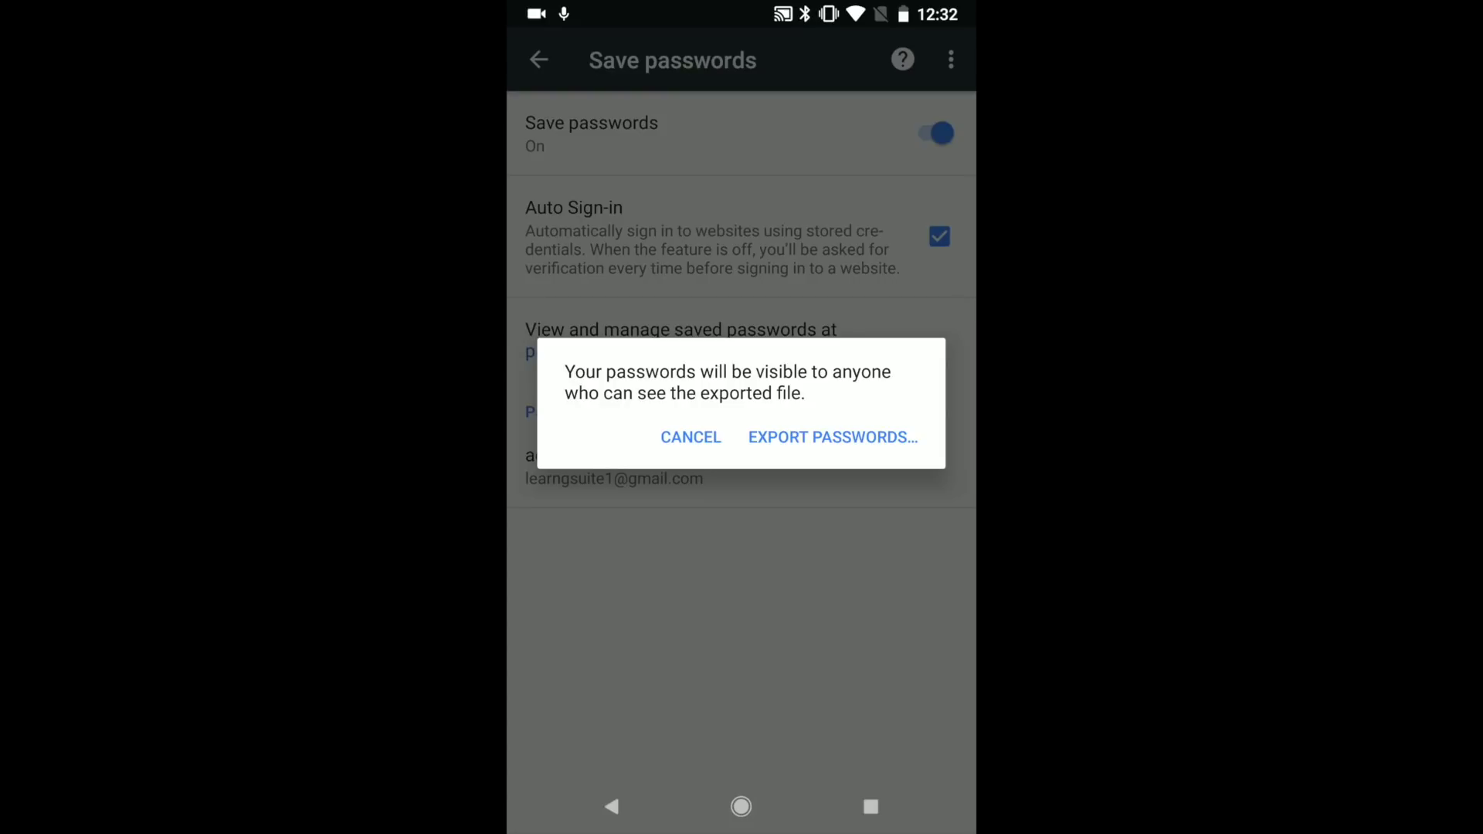
pyautogui.click(832, 436)
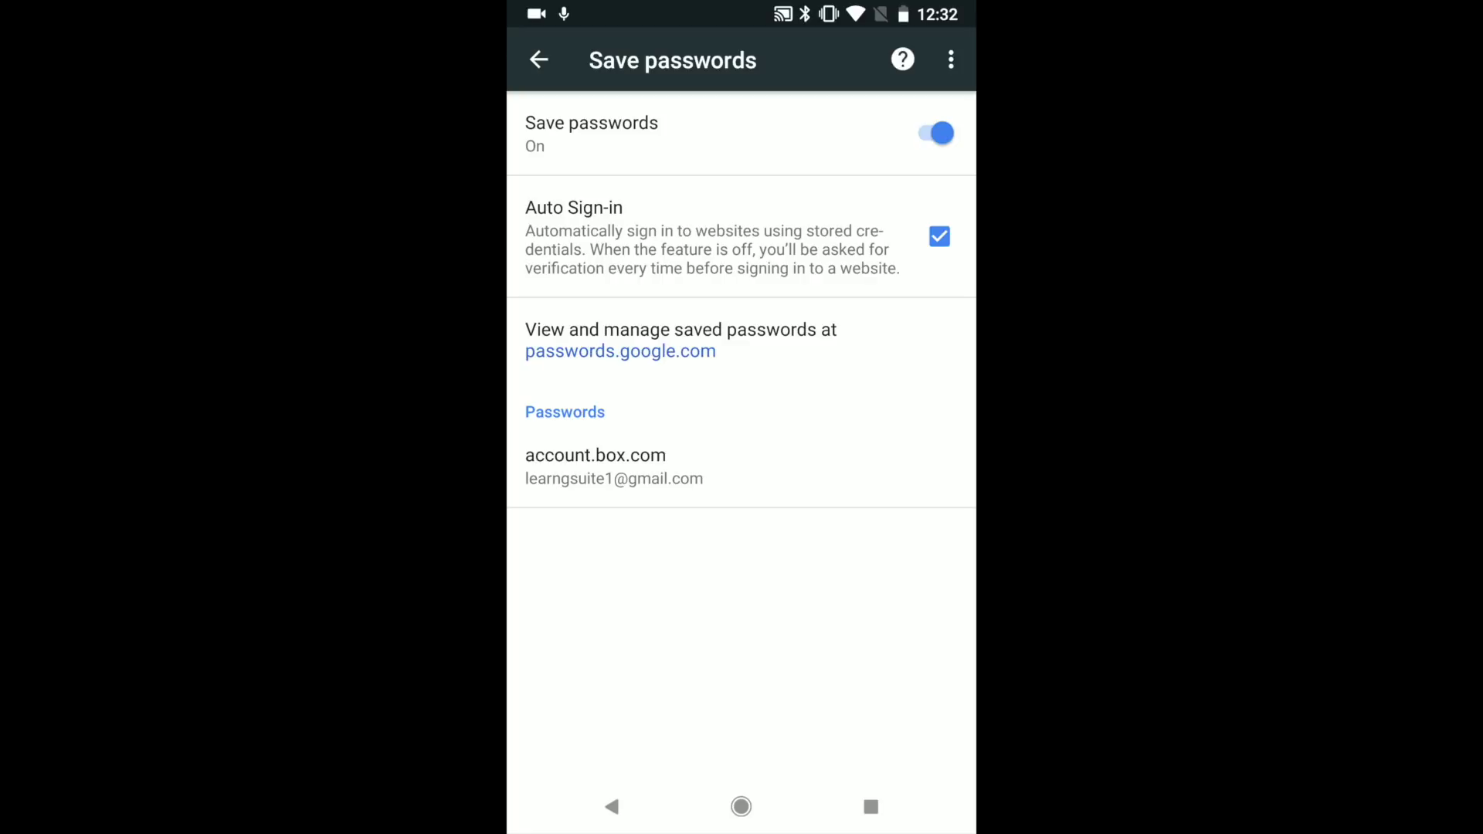
# Step: Switch to the chrome://flags tab, search for Export, and keep Password export Enabled
pyautogui.click(741, 807)
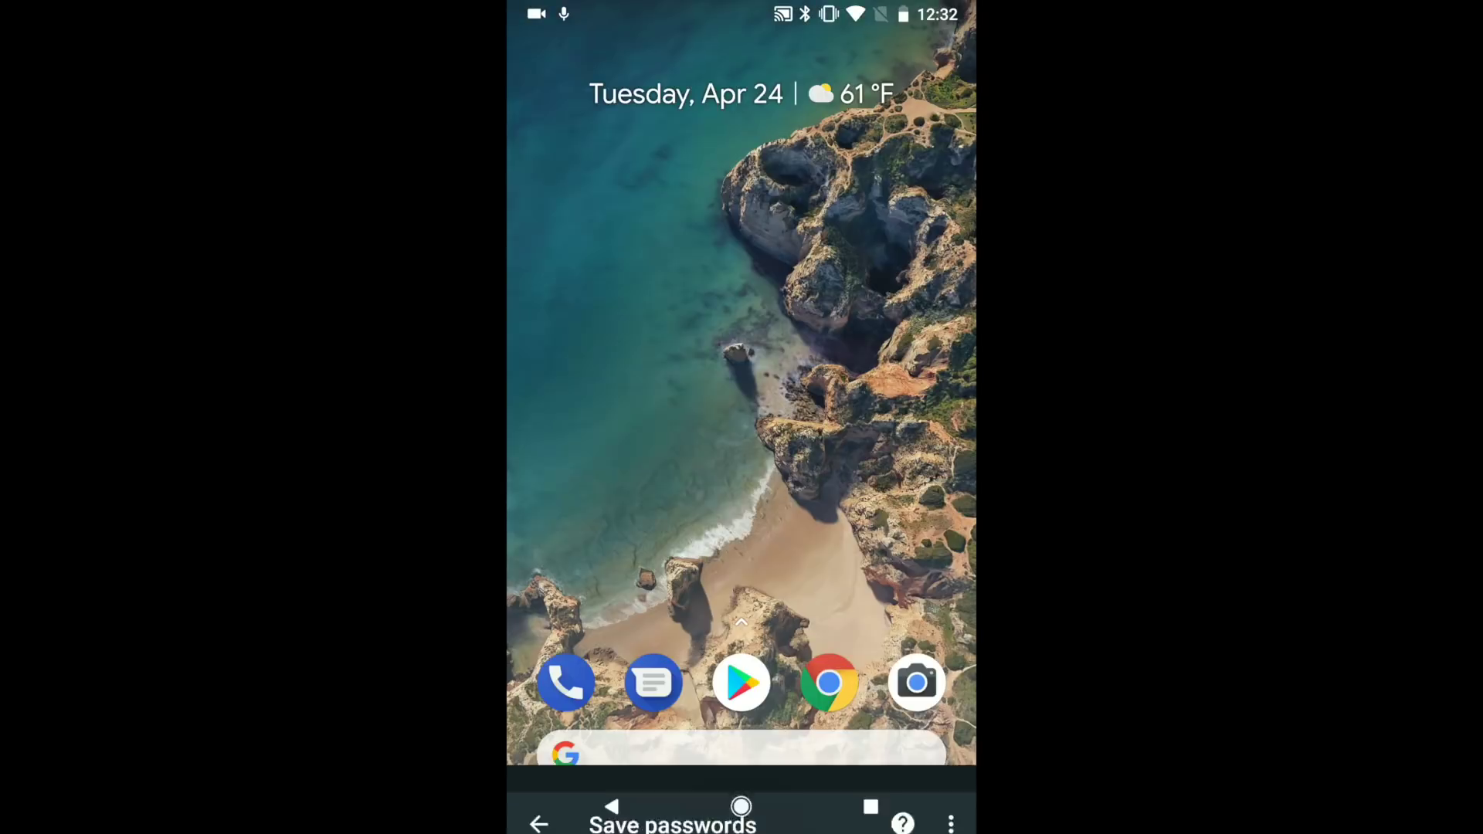
pyautogui.click(831, 685)
pyautogui.click(900, 59)
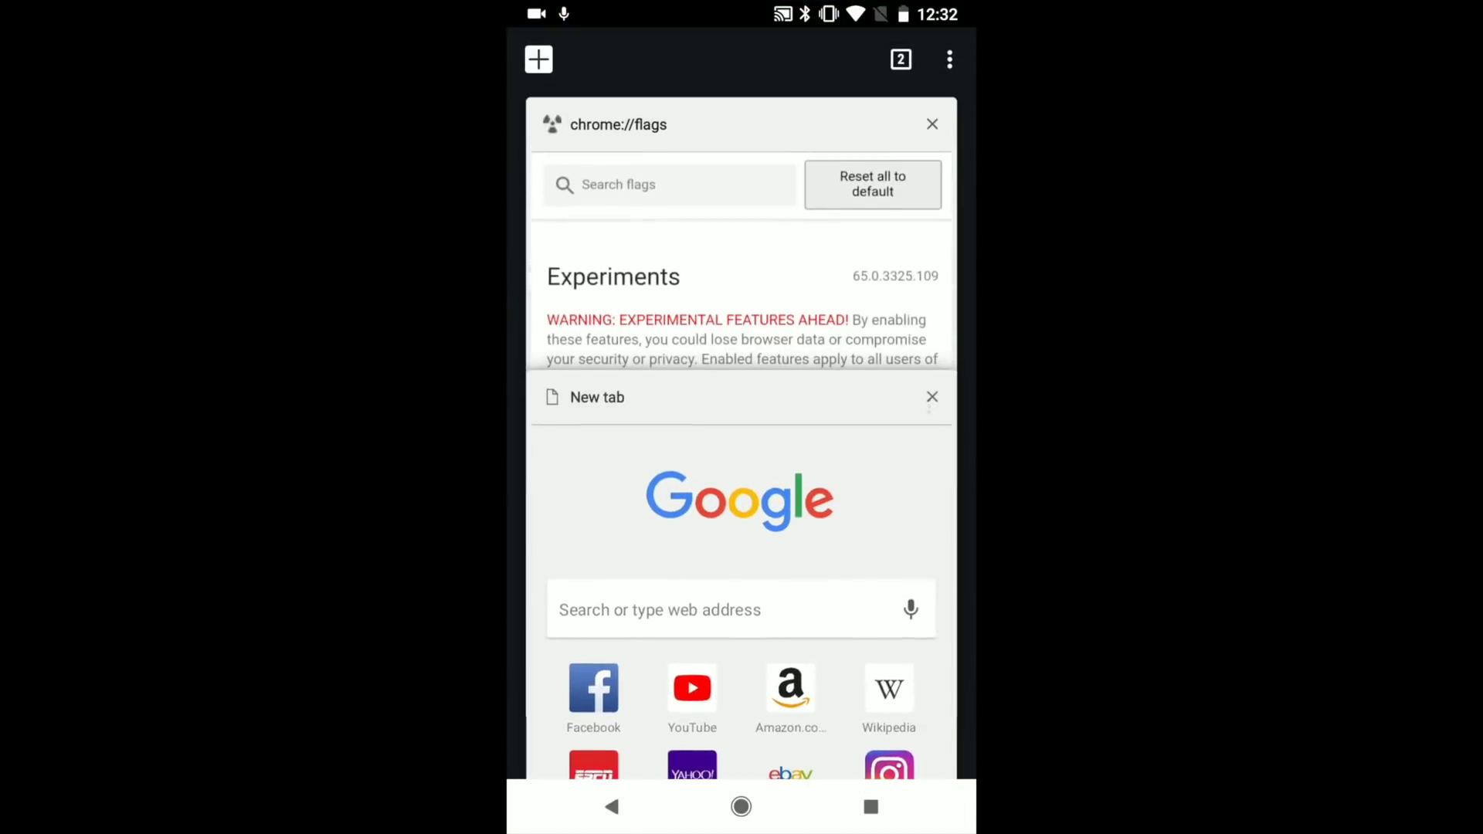
pyautogui.click(742, 255)
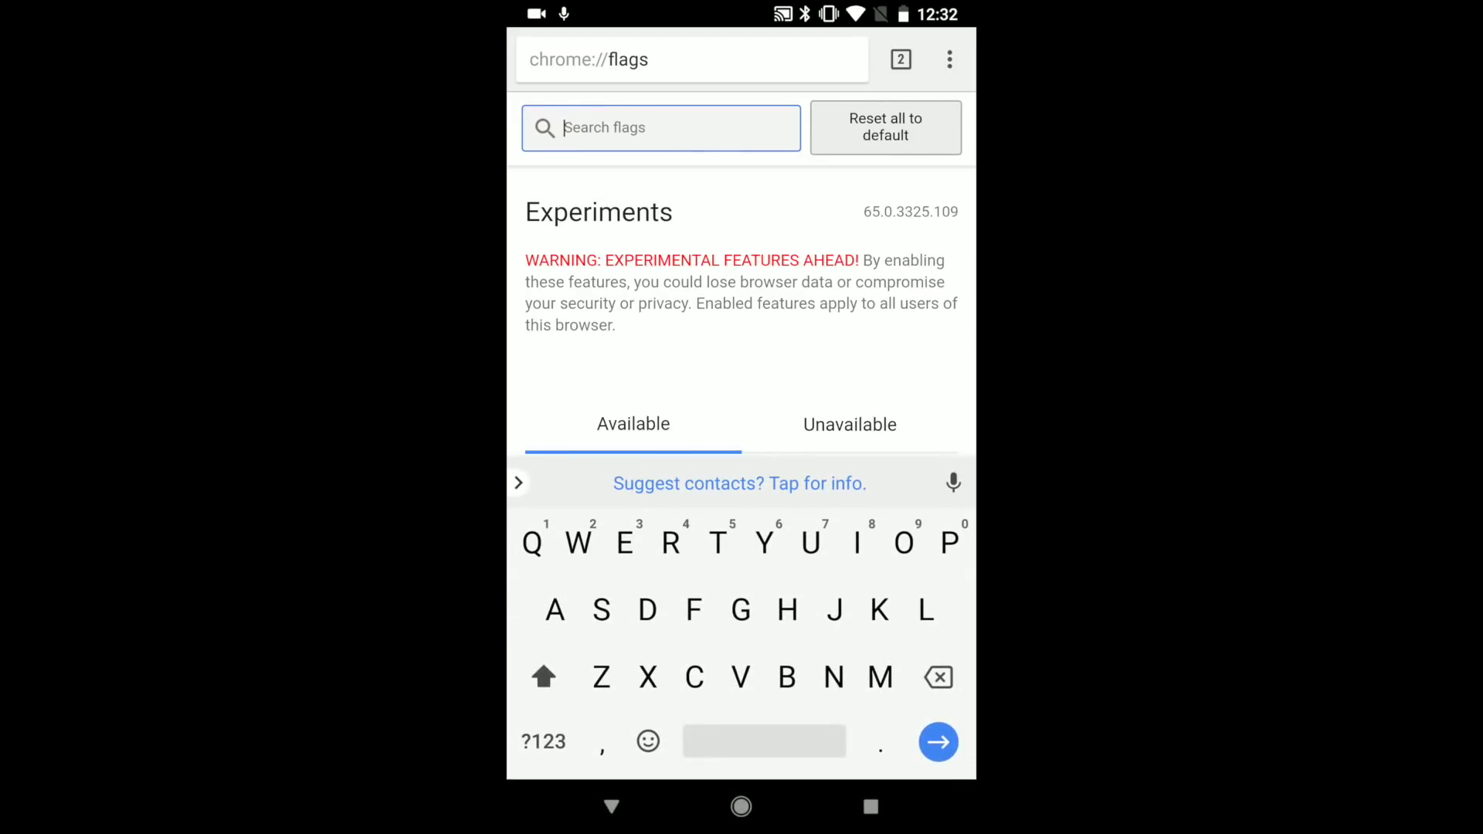
pyautogui.write('Expor')
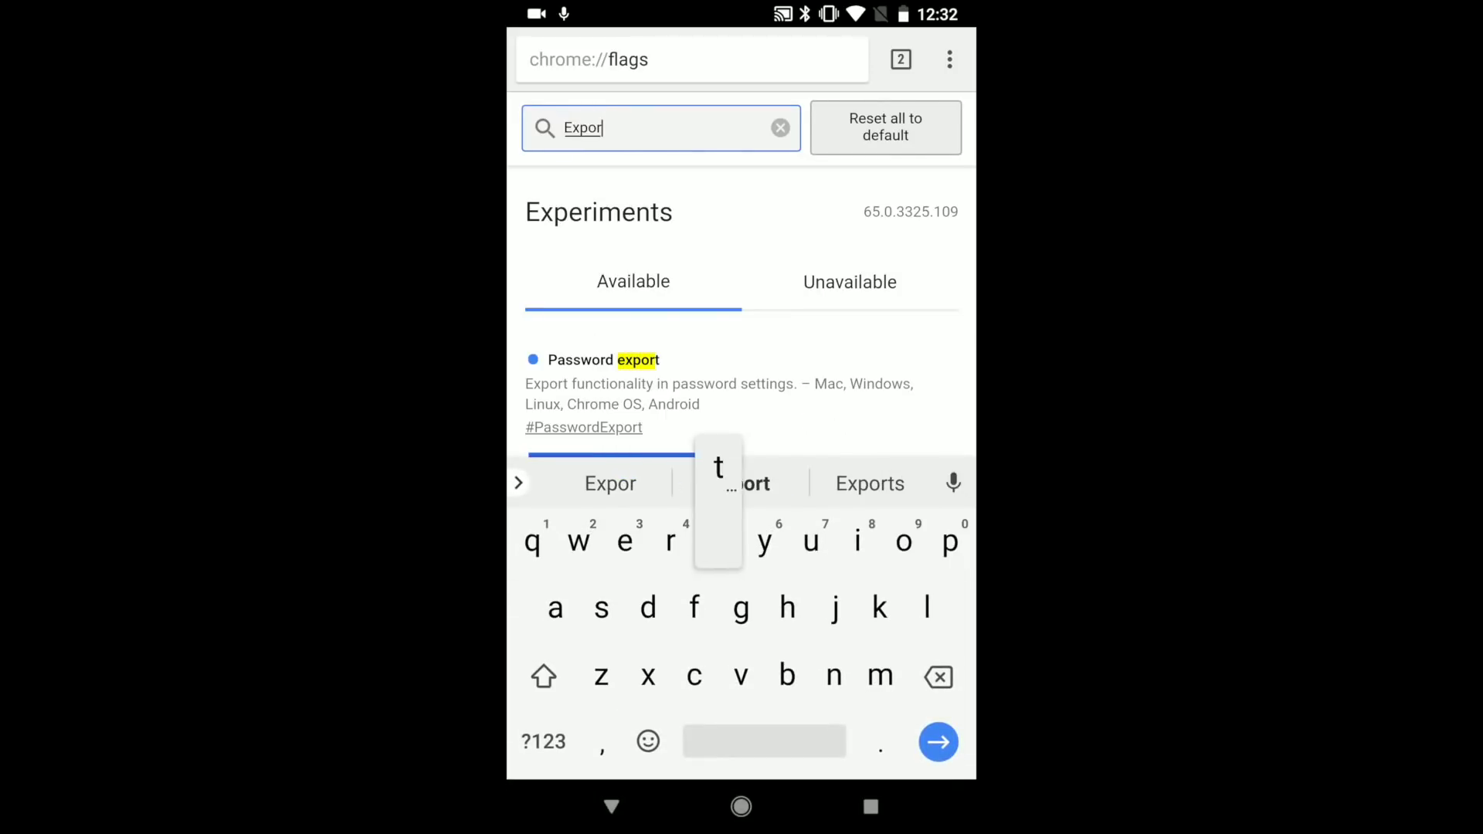
pyautogui.write('t')
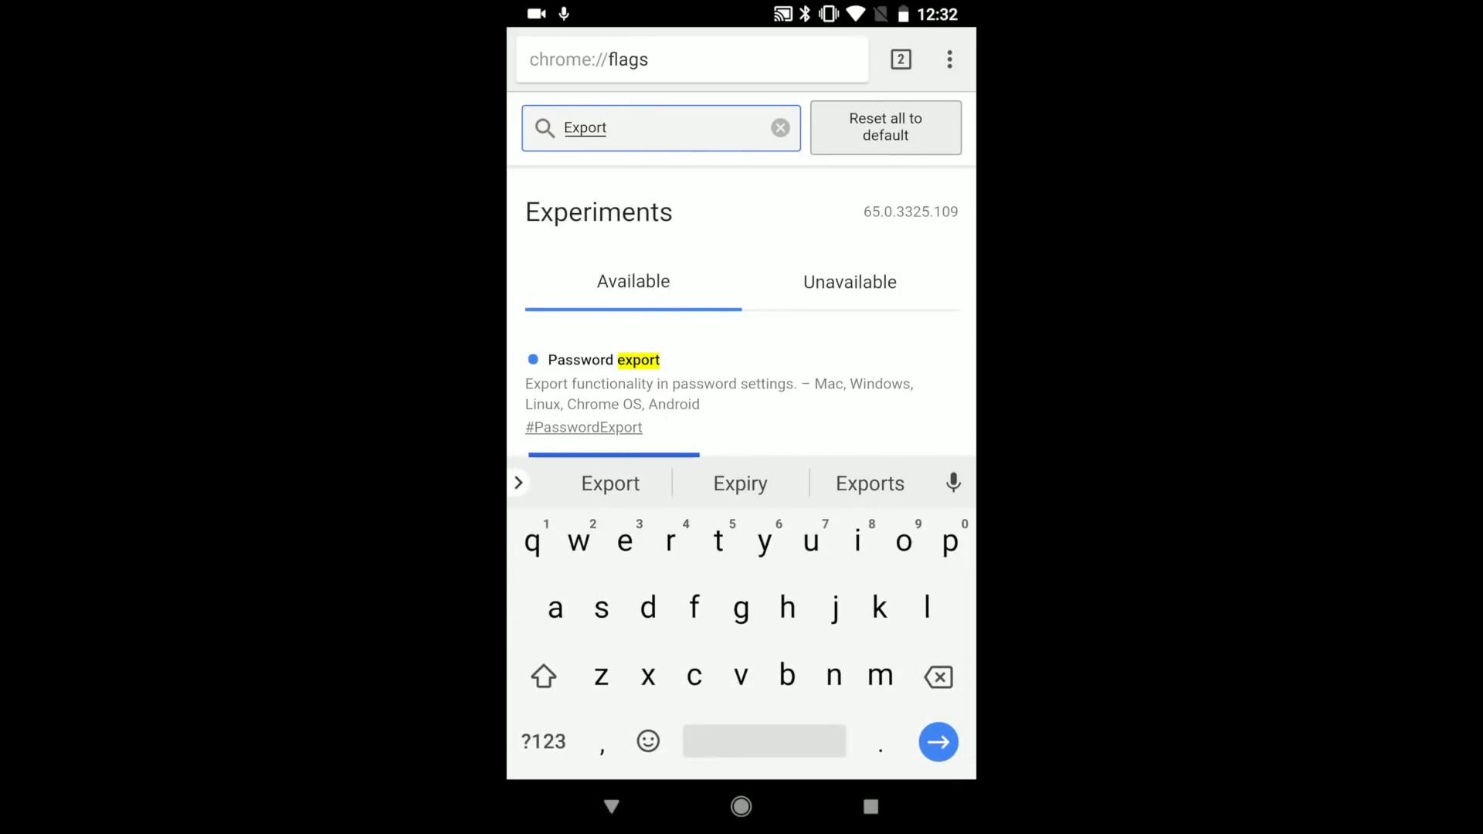
pyautogui.press('Return')
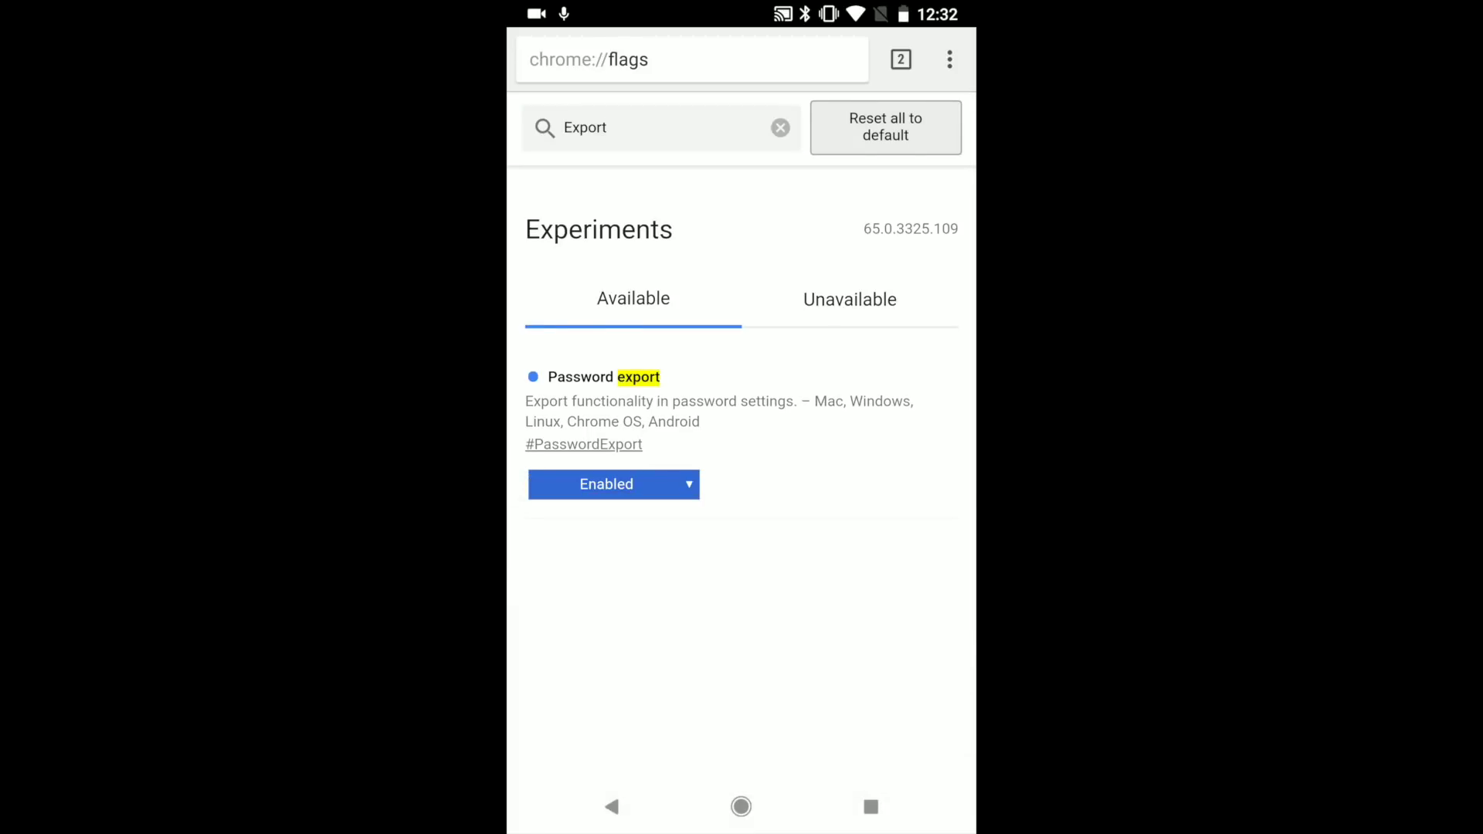
pyautogui.click(615, 484)
pyautogui.click(597, 404)
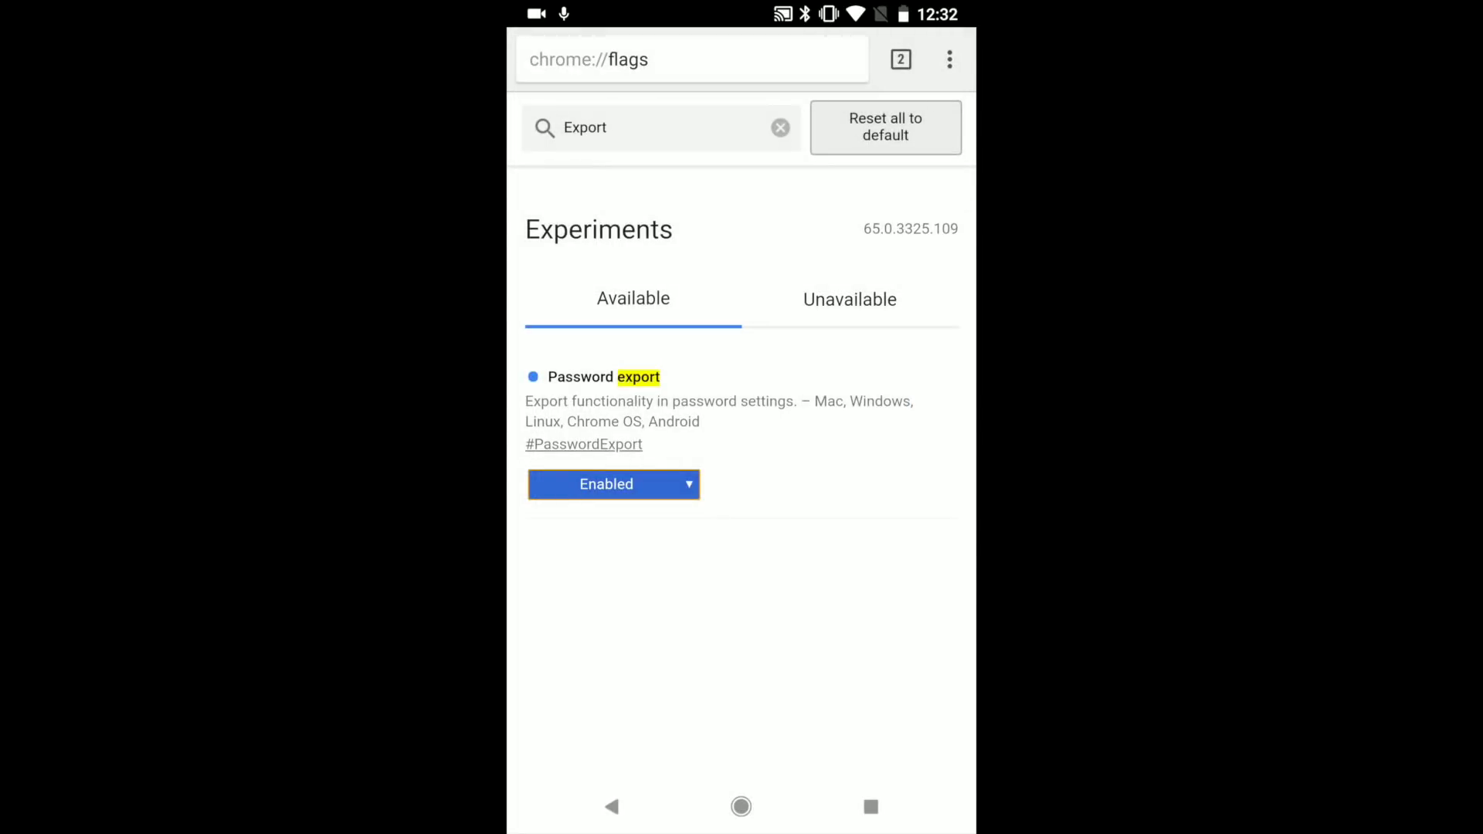